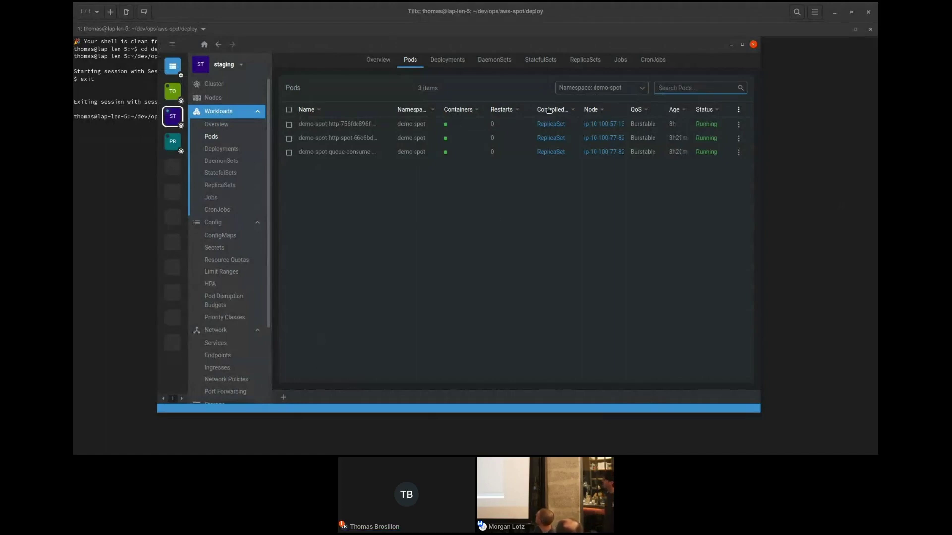
Enlarge the cluster manager window showing the demo-spot pods, then leave the architecture slideshow and view the demo-spot queue in RabbitMQ.
left_click(742, 46)
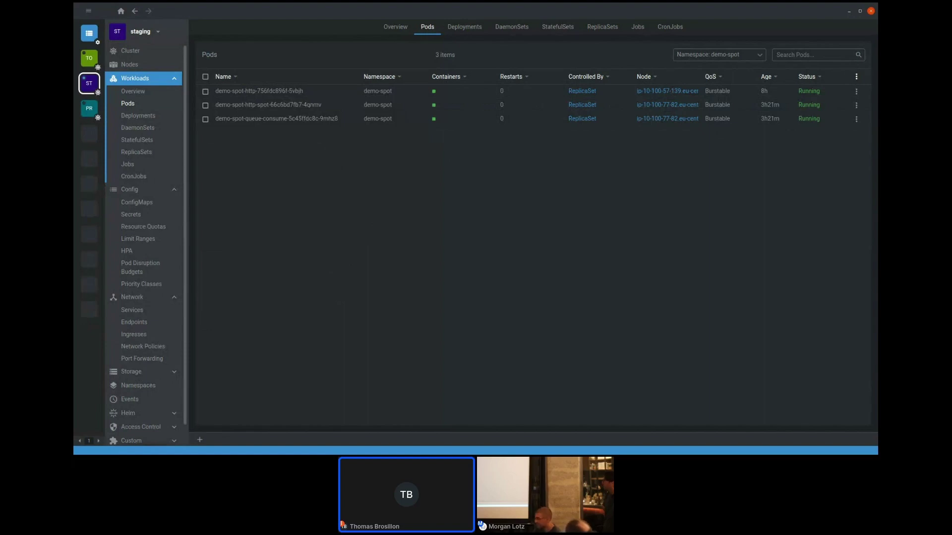
key("alt+Tab")
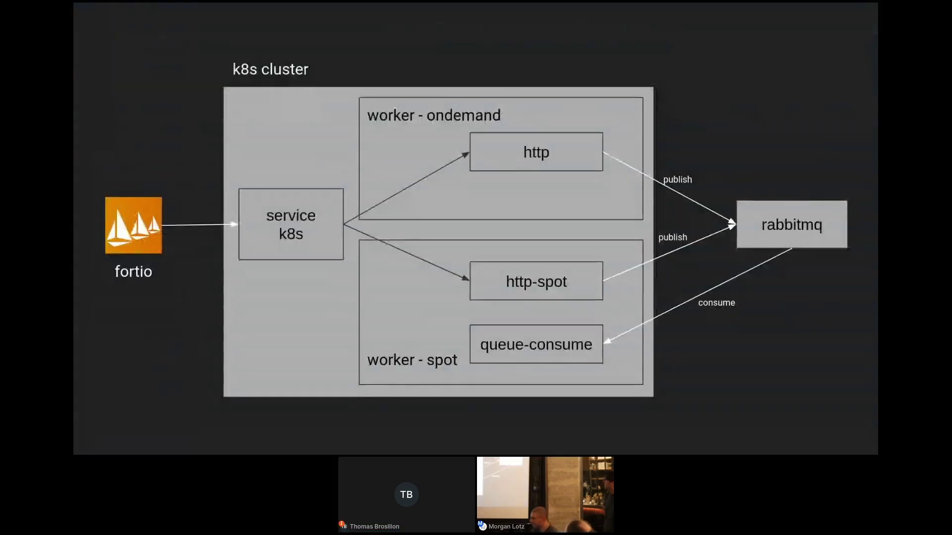
key("Escape")
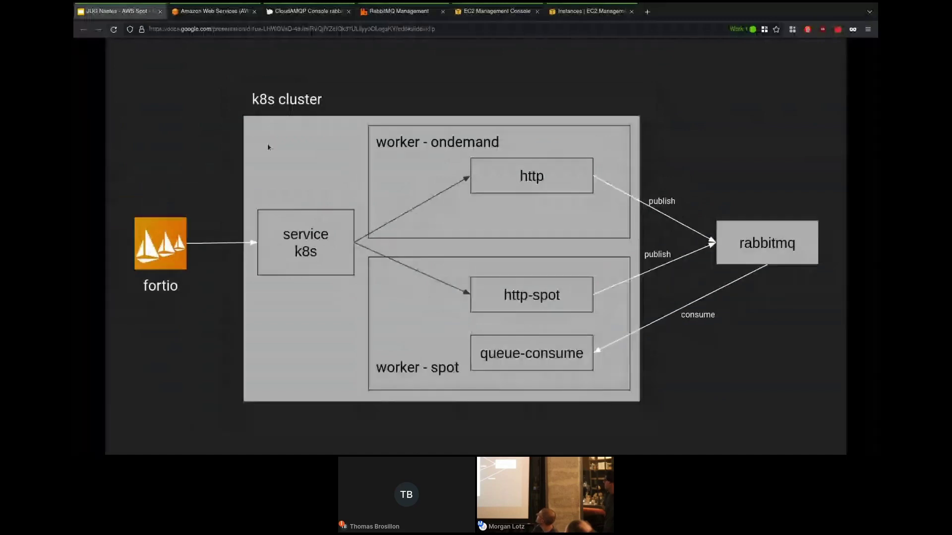
left_click(375, 6)
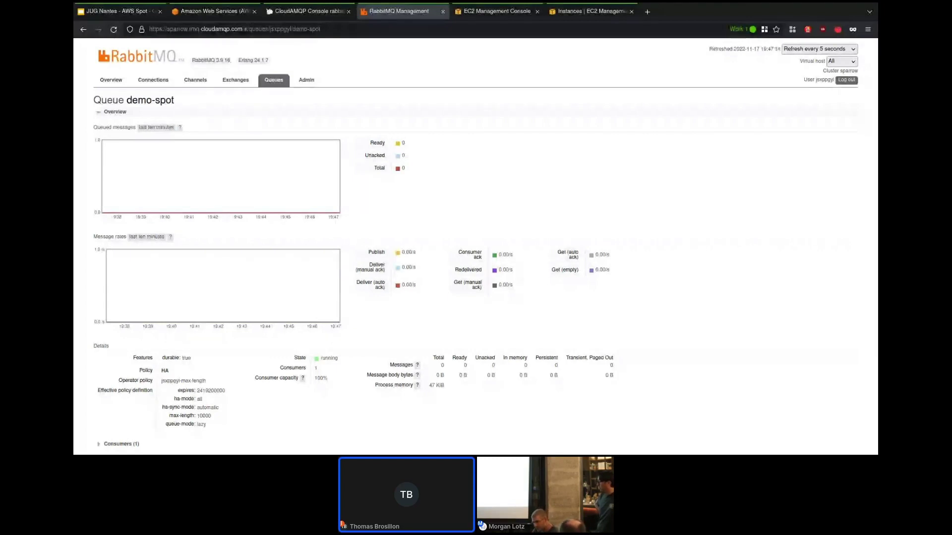
In the terminal, start an AWS SSM session on the fortio instance from the Terraform output, using the staging profile.
key("alt+Tab")
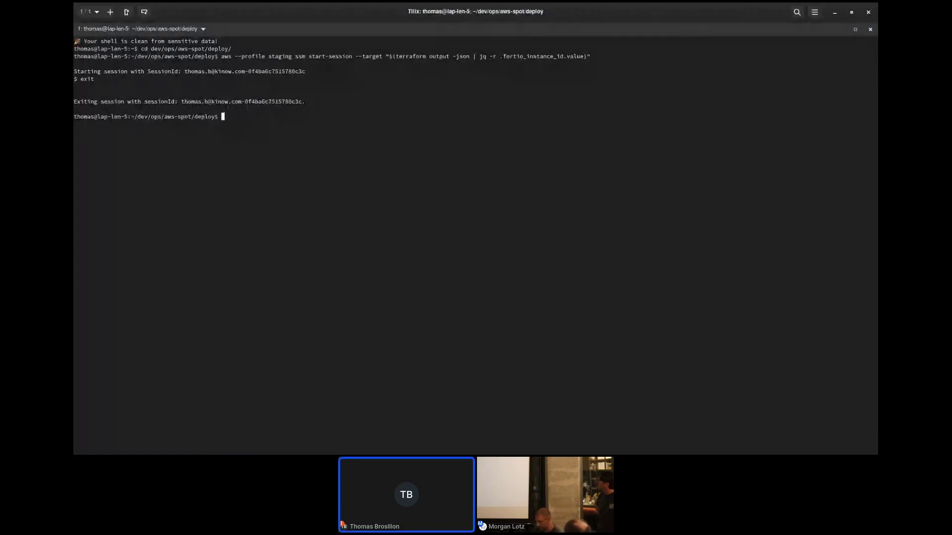
key("Up")
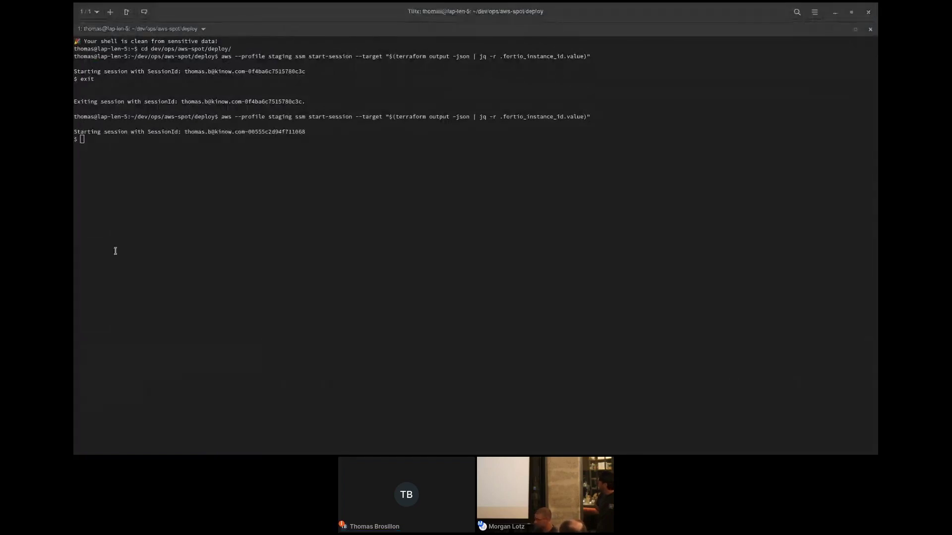
left_click(510, 147)
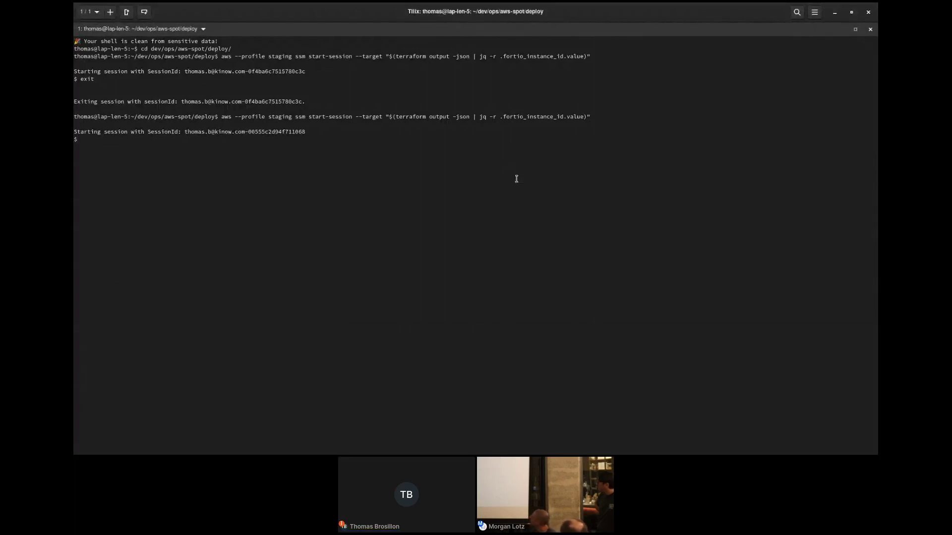
key("ctrl+plus")
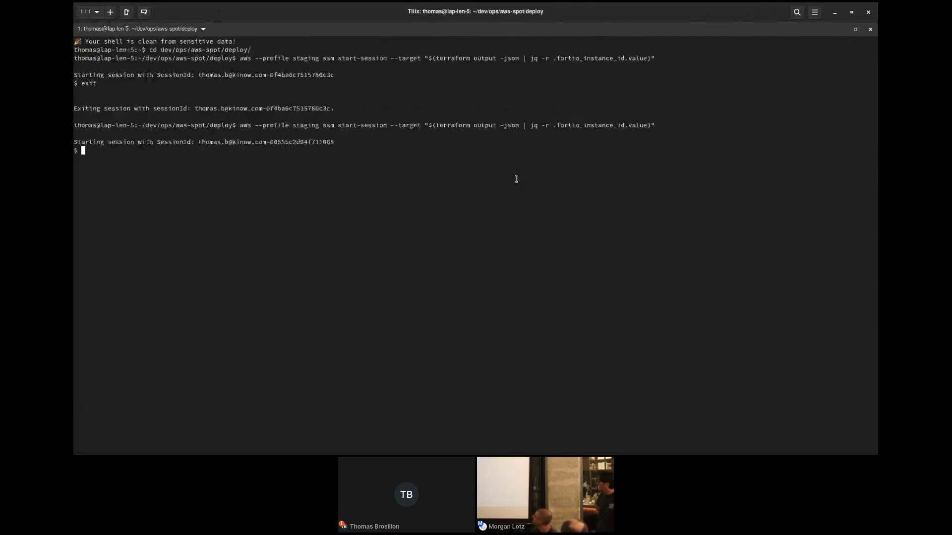
key("ctrl+plus")
key("ctrl+plus")
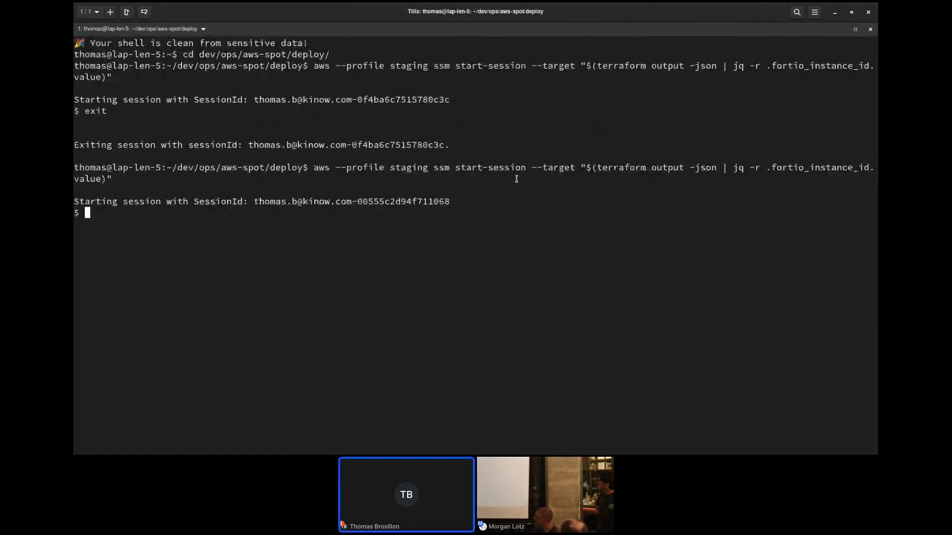
key("ctrl+plus")
right_click(205, 288)
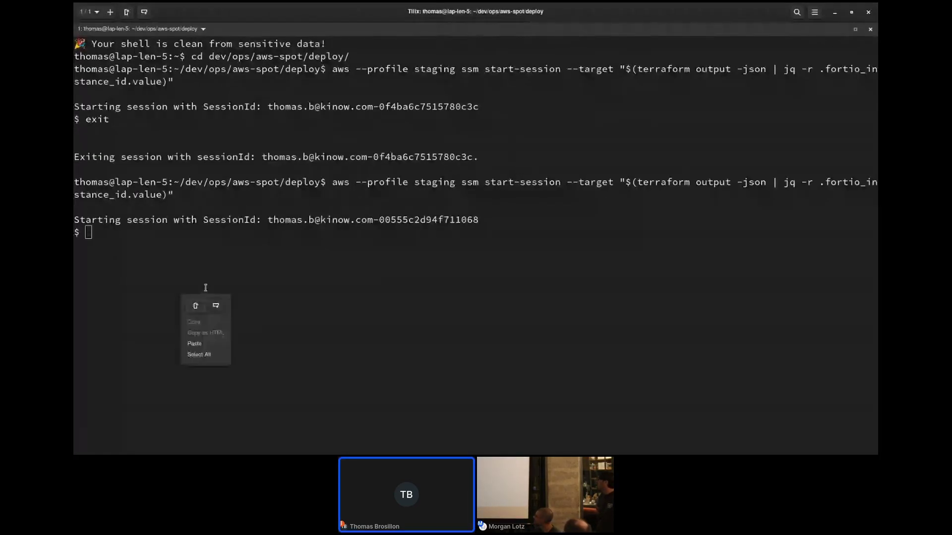
left_click(205, 346)
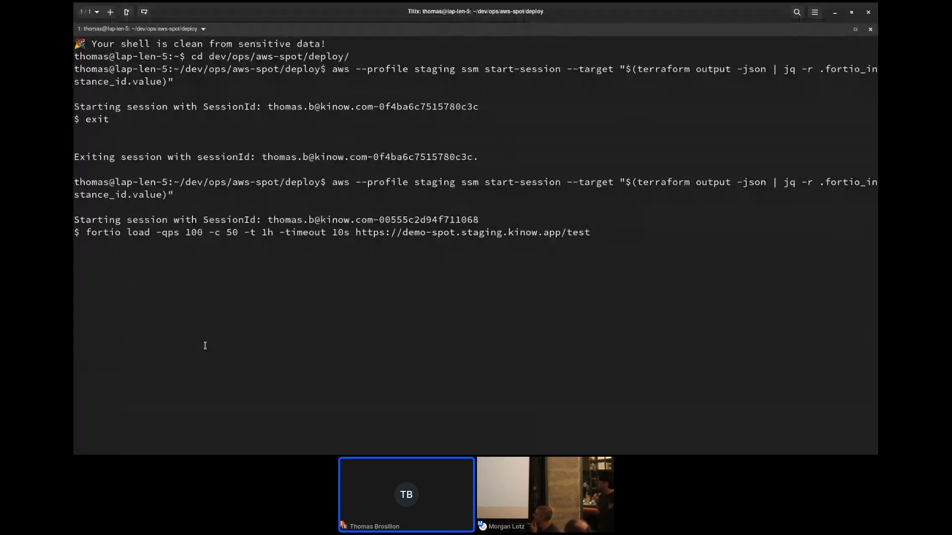
key("Return")
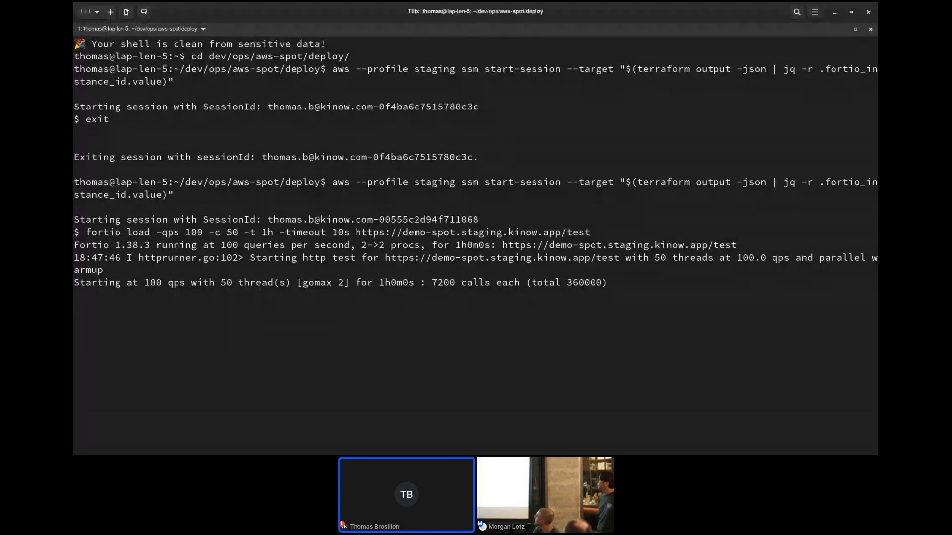
Check the demo-spot queue's message rates in RabbitMQ and the running microservices instances in EC2.
key("alt+Tab")
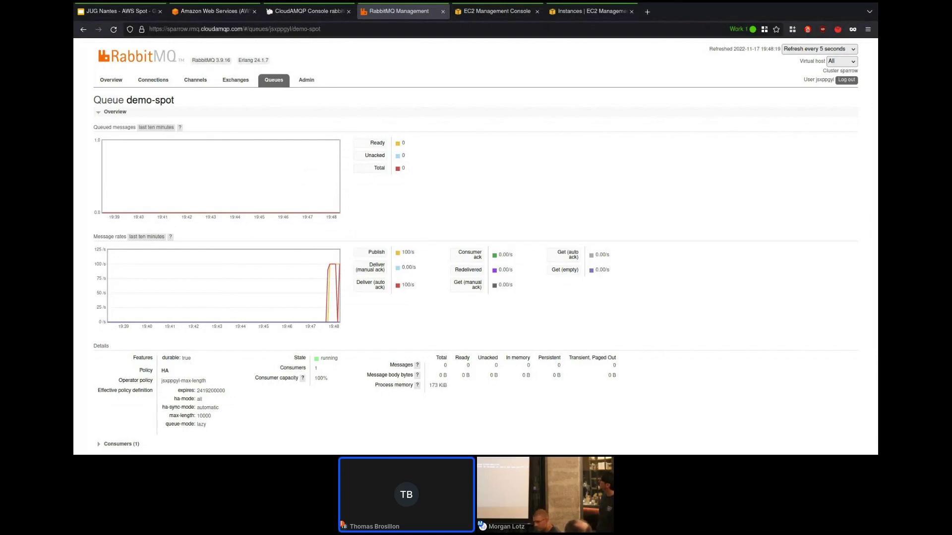
key("alt+Tab")
key("alt+Tab")
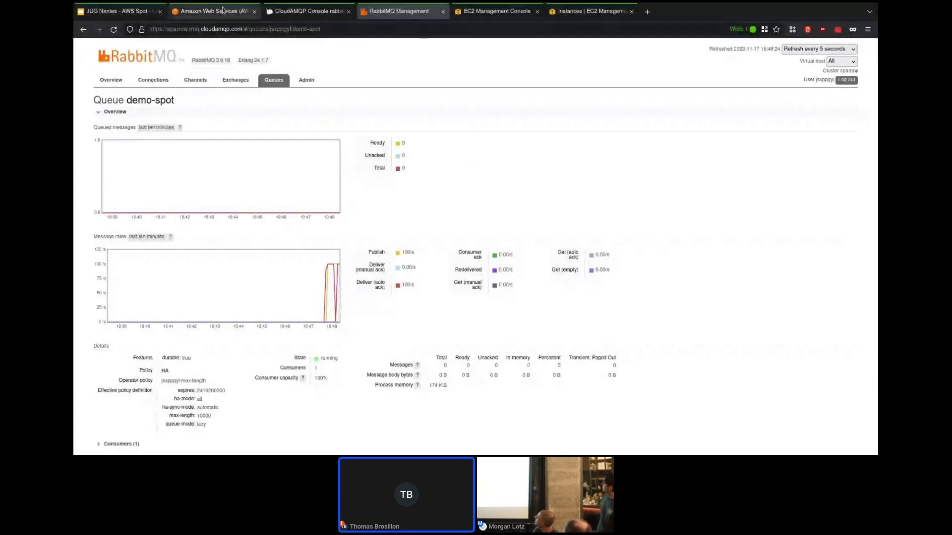
left_click(500, 11)
left_click(590, 11)
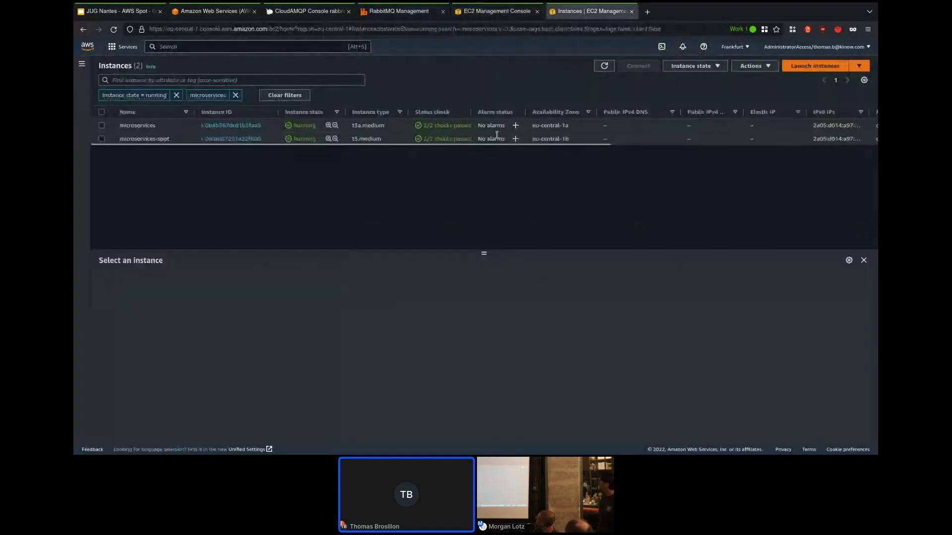
Initiate a Spot Instance interruption on the active t3.medium spot request, using the default service role.
left_click(486, 12)
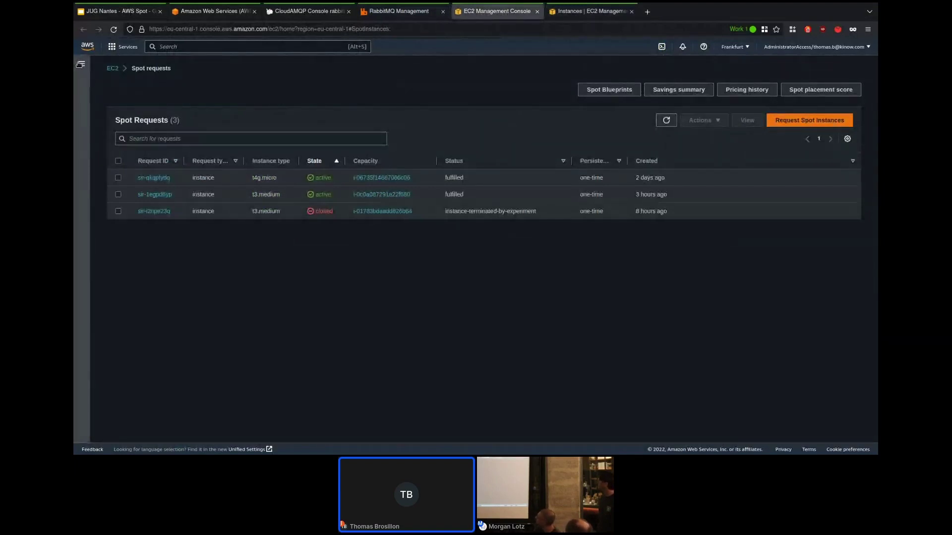
left_click(80, 65)
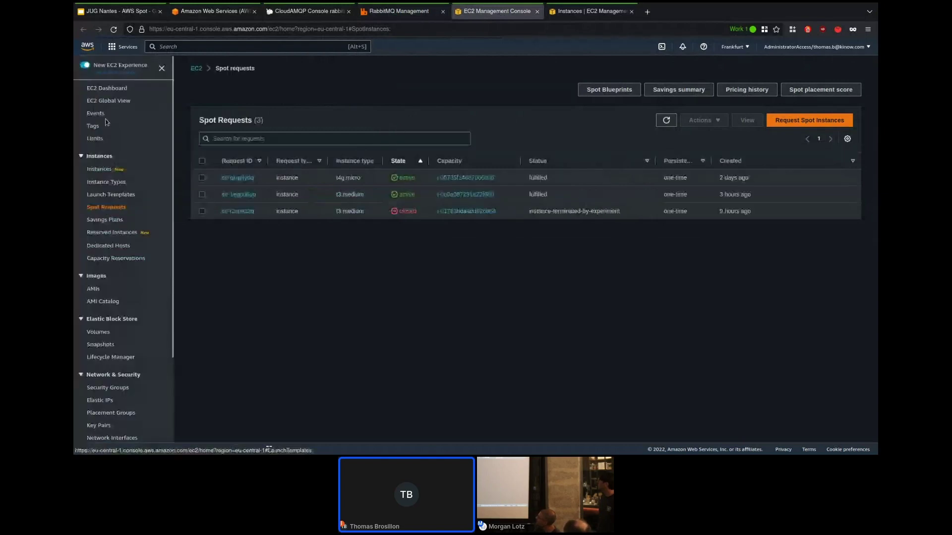
left_click(162, 69)
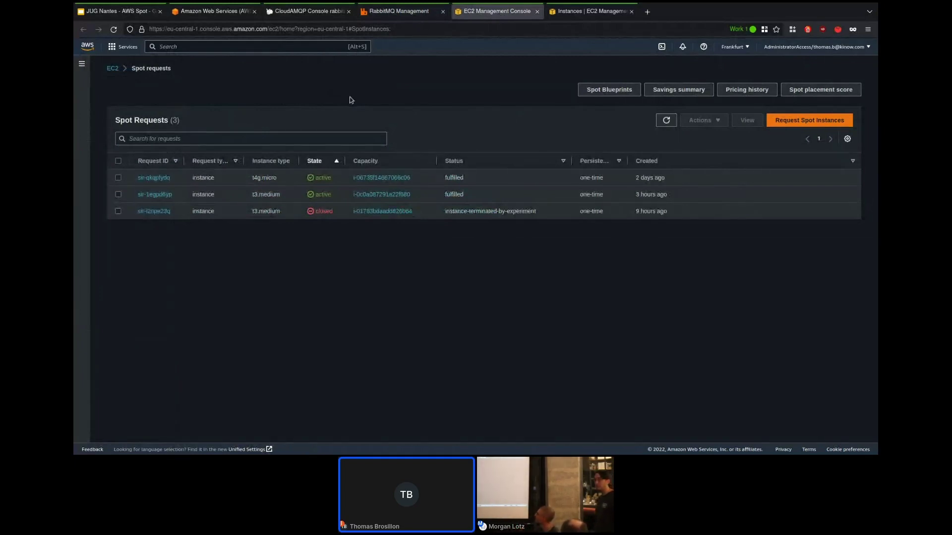
left_click(118, 194)
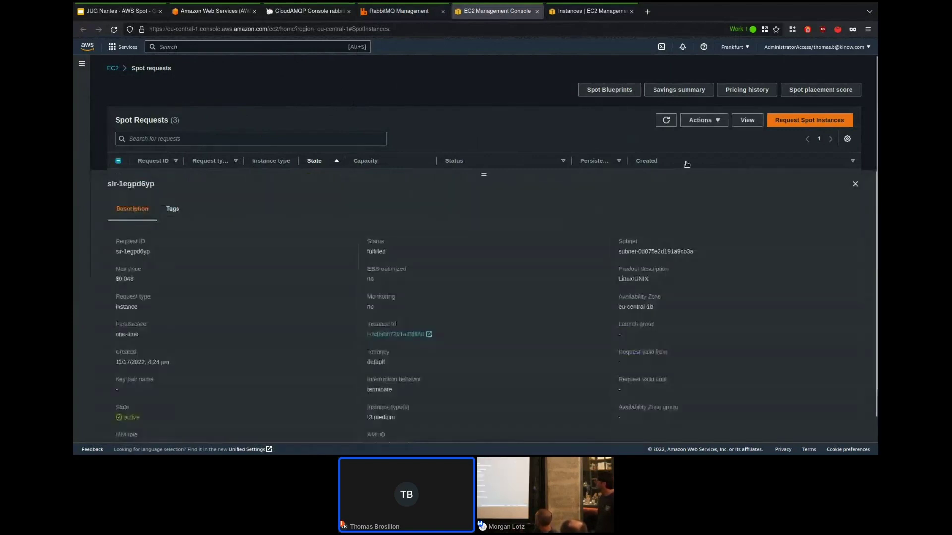
left_click(855, 184)
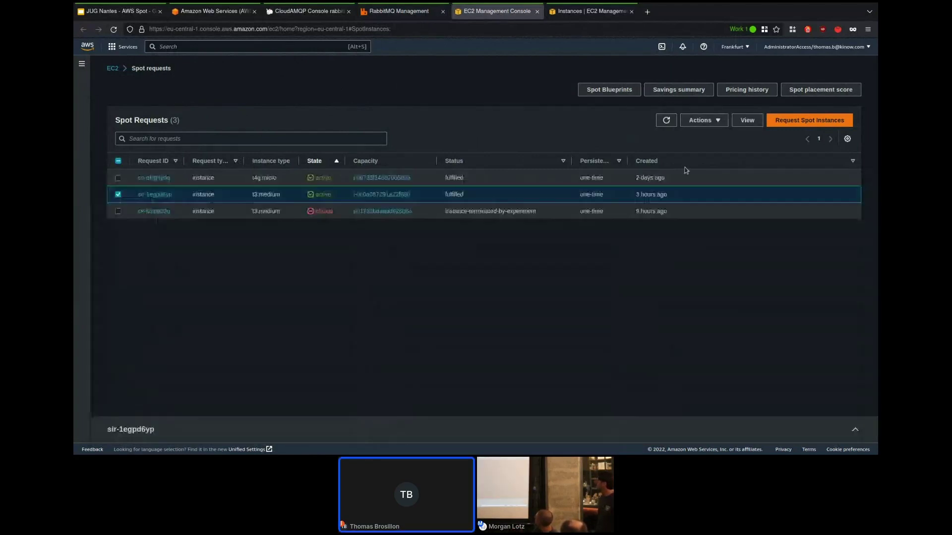
left_click(699, 123)
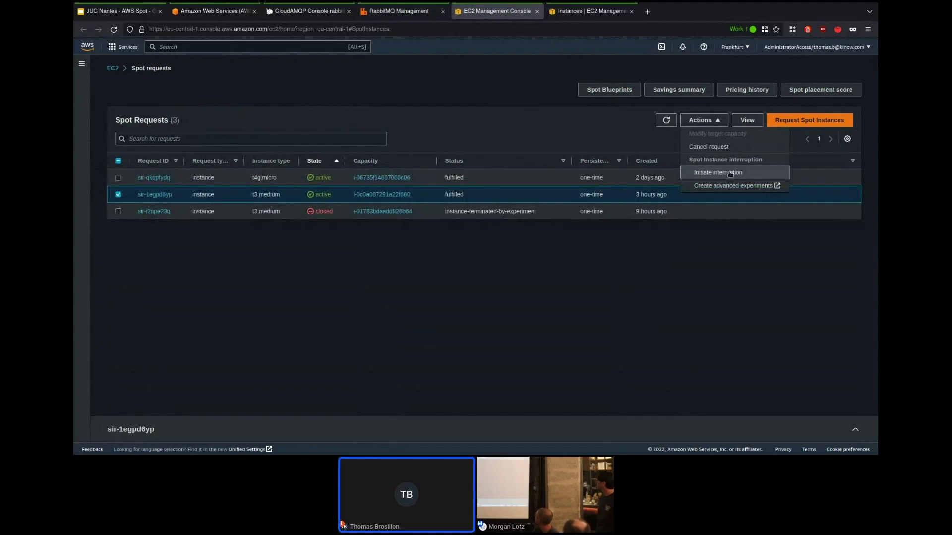
left_click(730, 172)
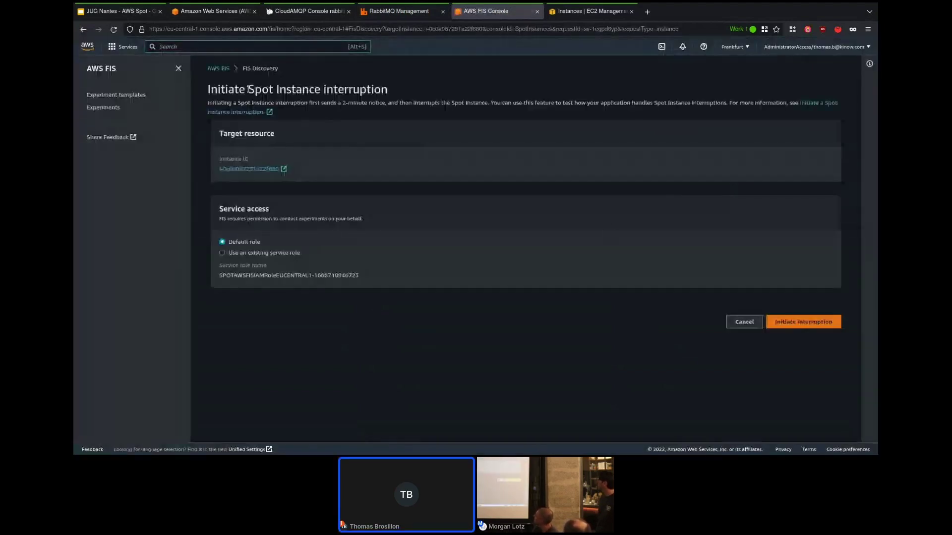
left_click(808, 323)
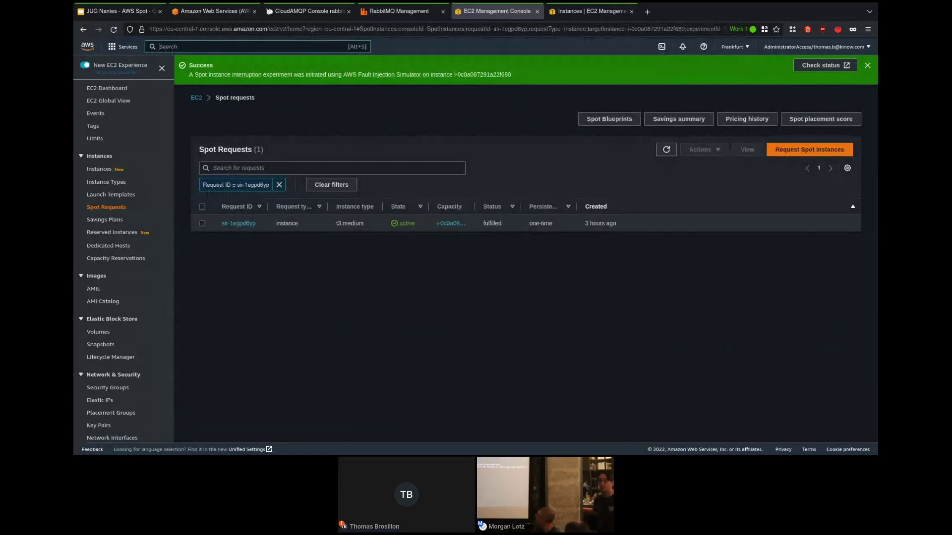
Check the fortio load test in the terminal, then inspect the staging cluster's nodes and demo-spot pods in the cluster manager.
key("alt+Tab")
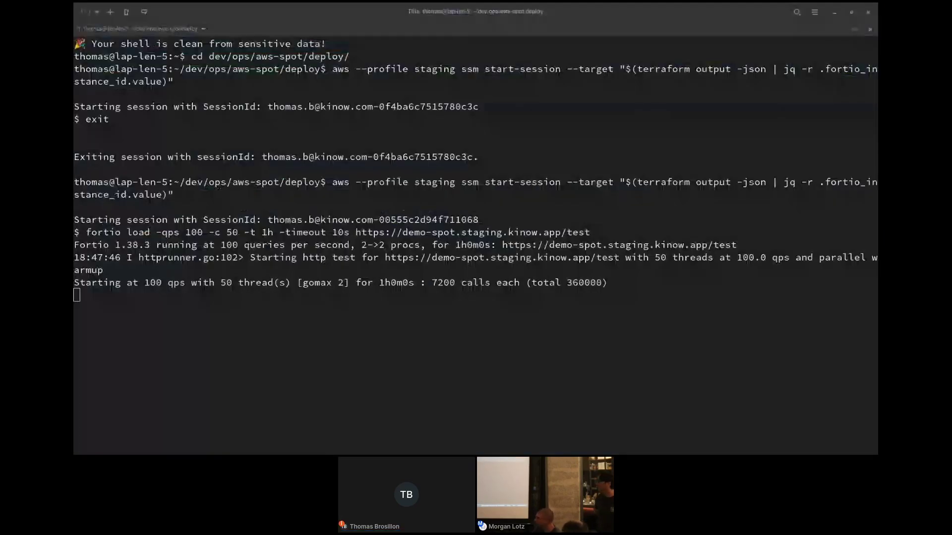
key("alt+Tab")
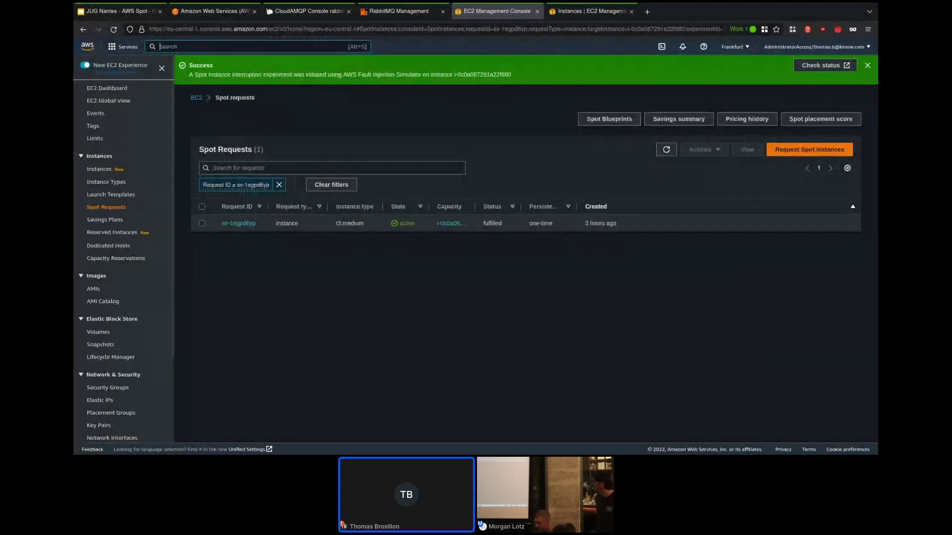
key("alt+Tab")
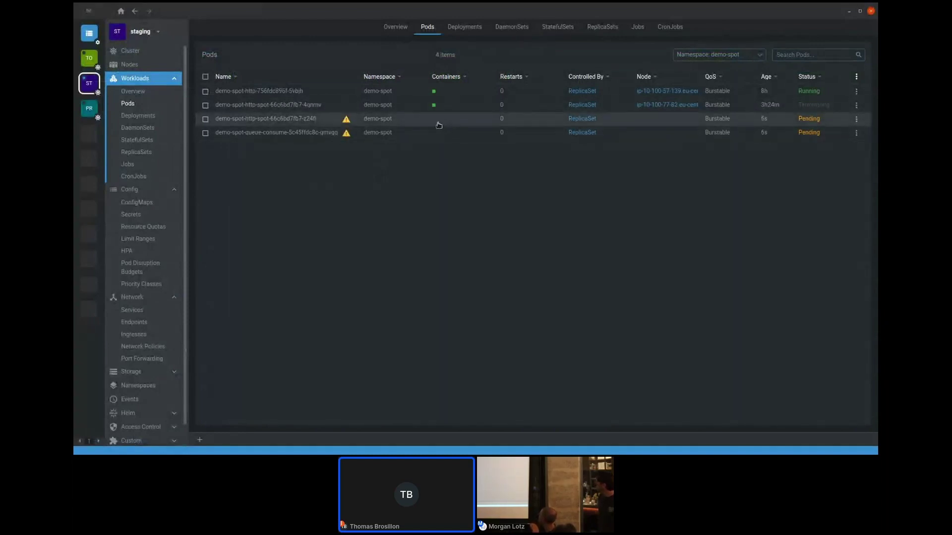
left_click(132, 65)
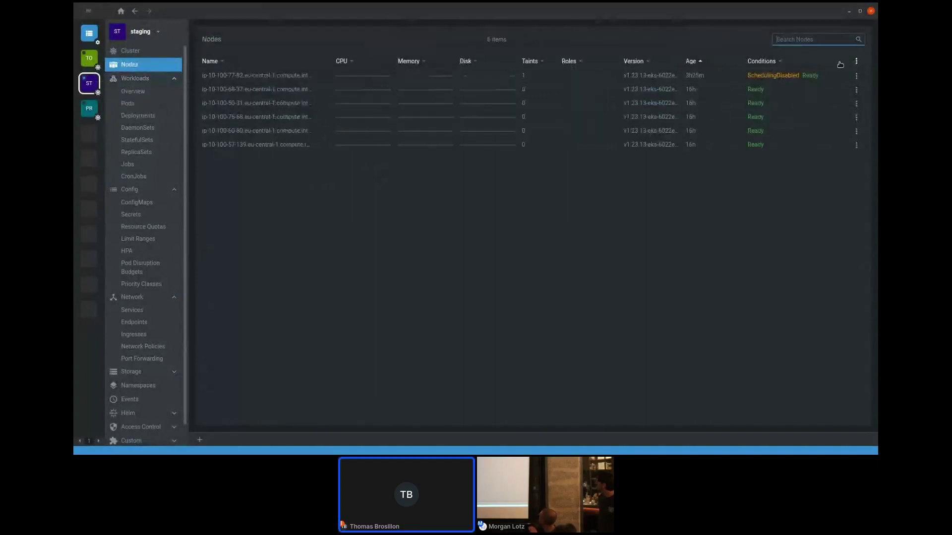
mouse_move(772, 76)
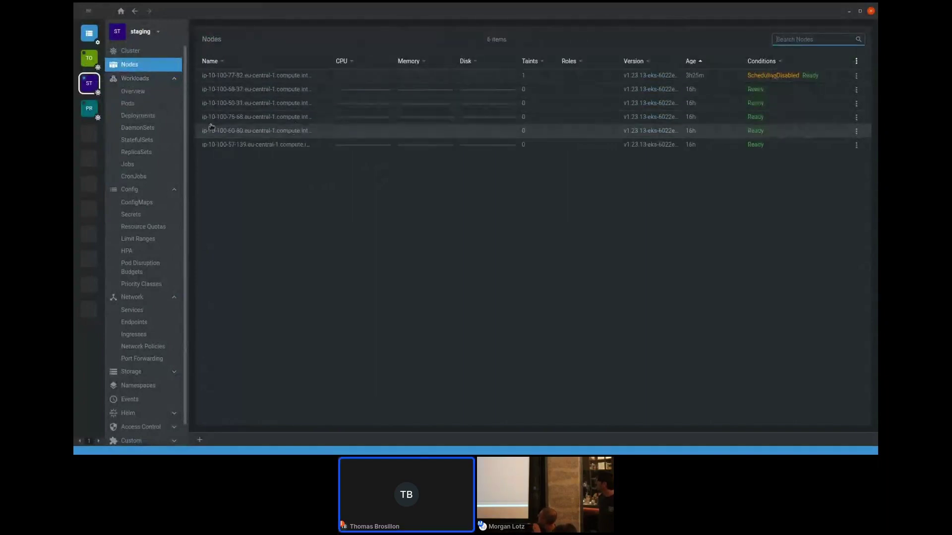
left_click(129, 103)
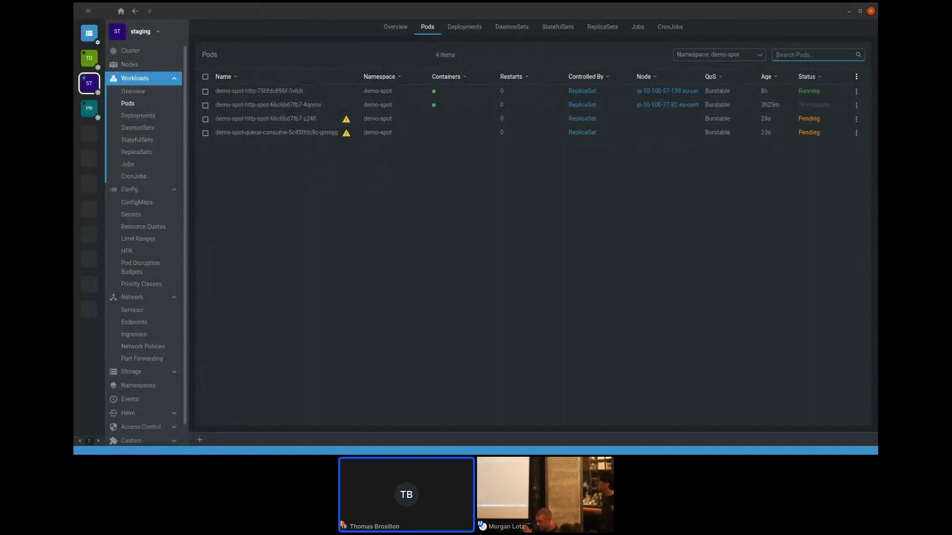
Refresh the list of running microservices instances in the EC2 console and widen its Name column to show the full names.
key("alt+Tab")
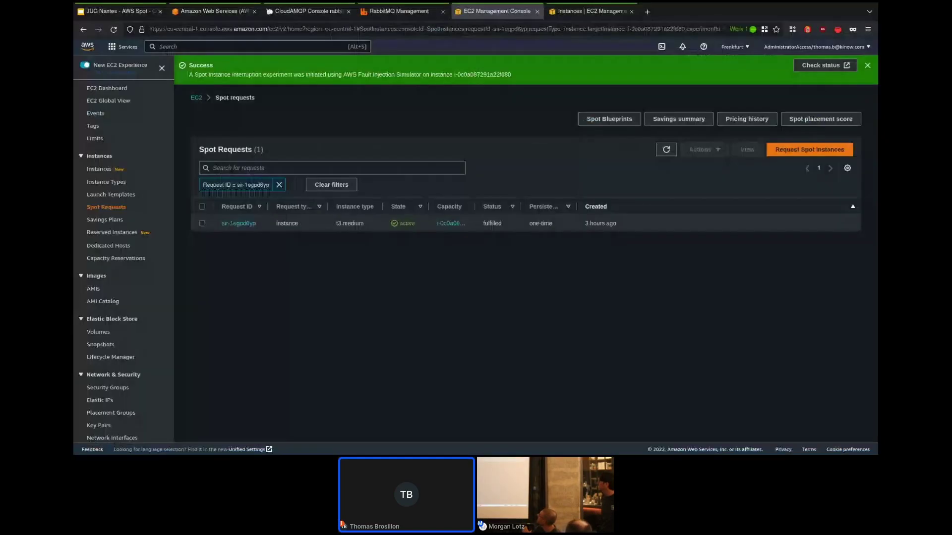
left_click(615, 10)
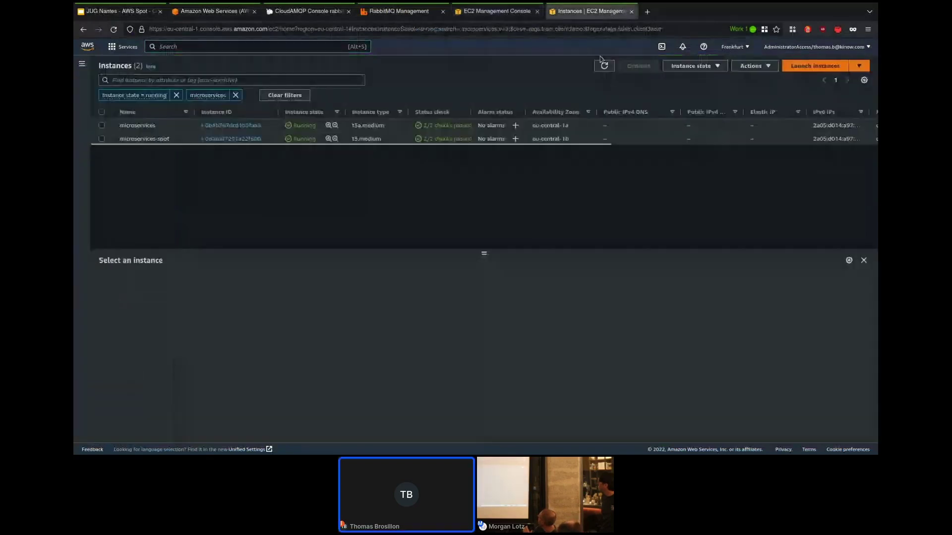
key("F5")
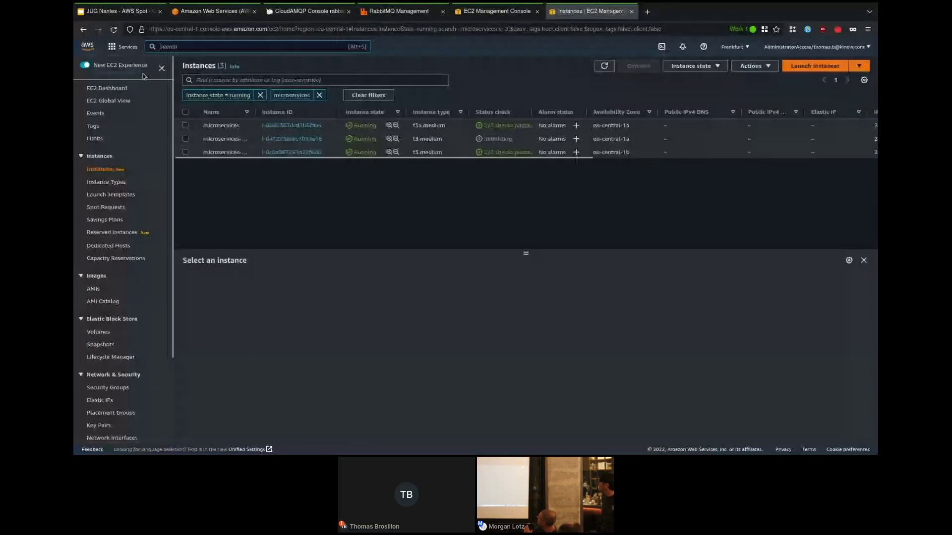
left_click(161, 67)
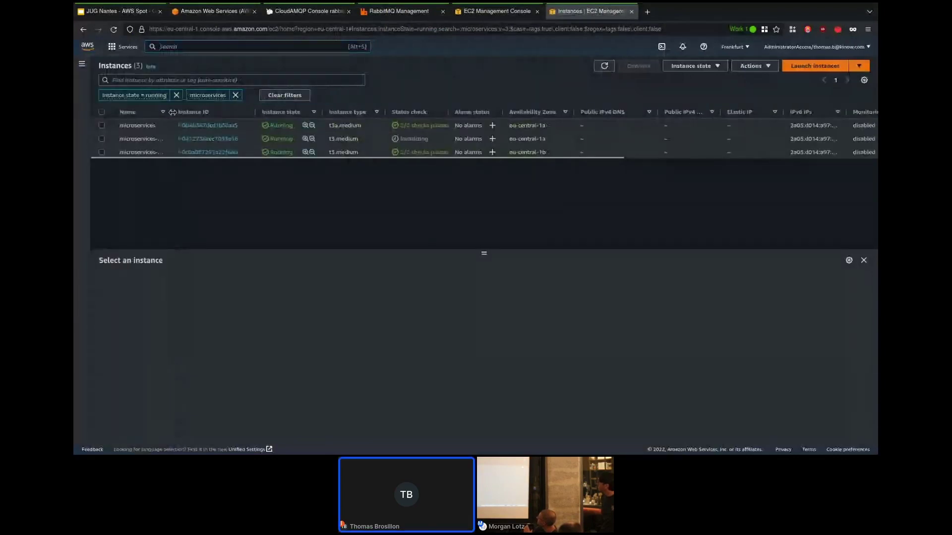
left_click_drag(181, 109, 225, 109)
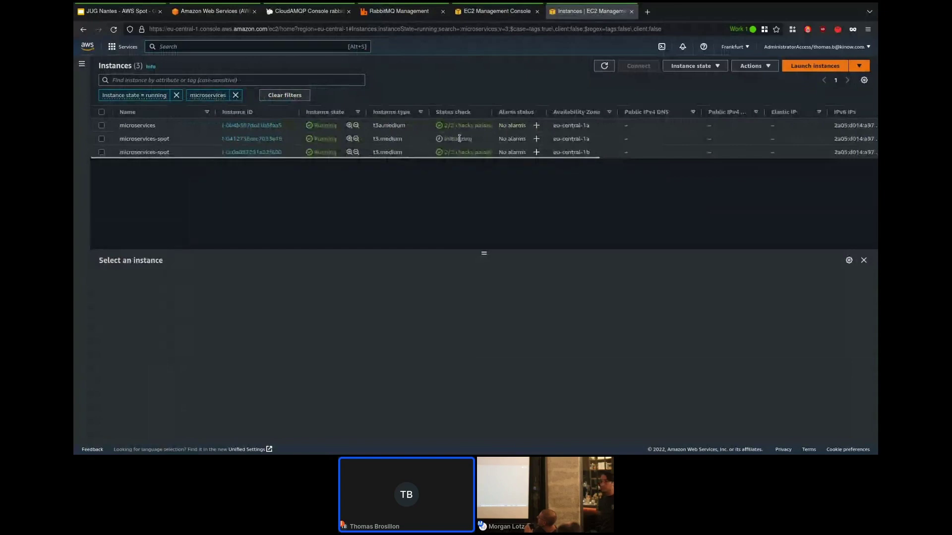
Examine the demo-spot queue's queued messages and message rates in RabbitMQ.
left_click(408, 14)
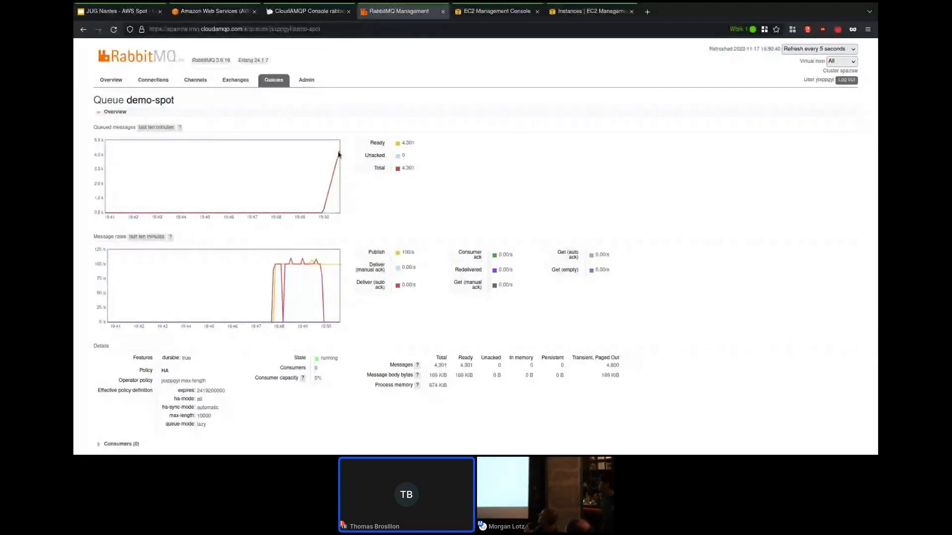
Switch from the demo-spot queue to the EC2 console and refresh the list of running microservices instances.
scroll(354, 120, "down", 2)
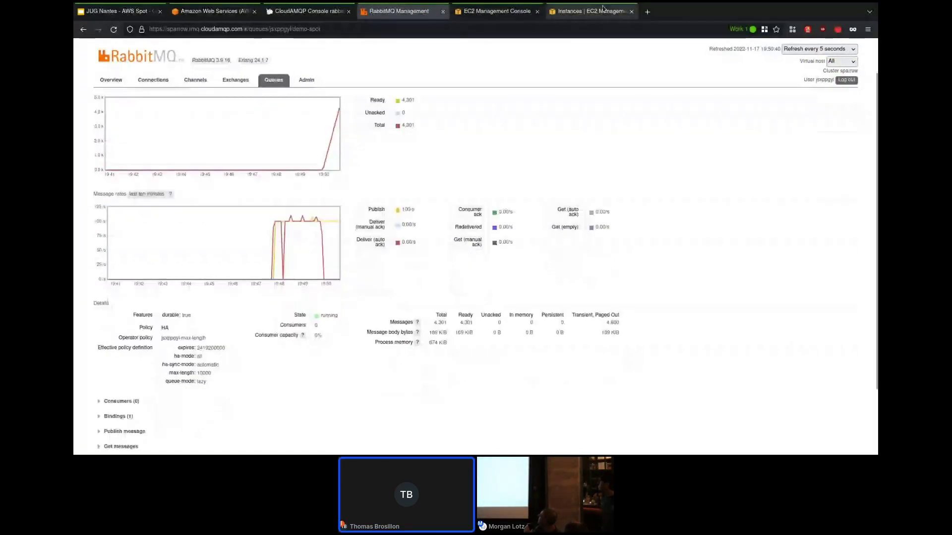
left_click(568, 11)
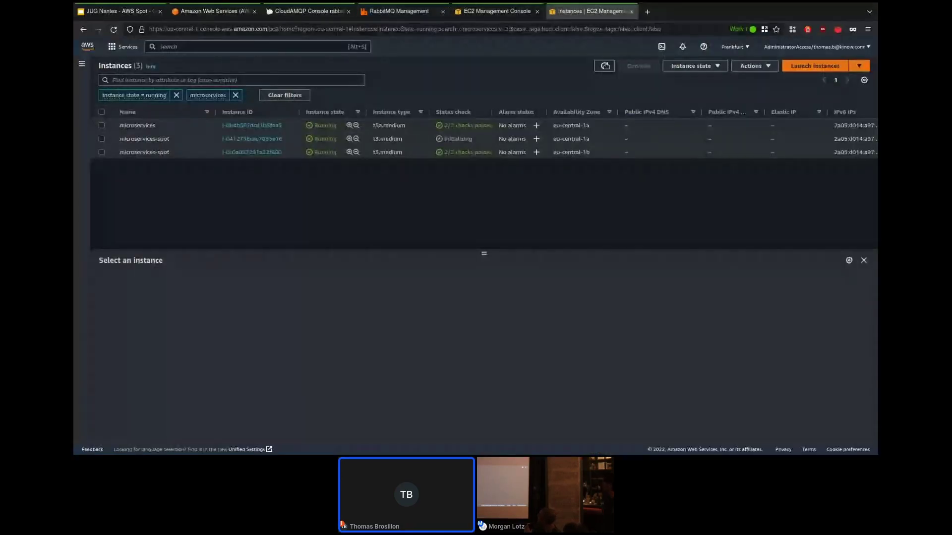
left_click(605, 66)
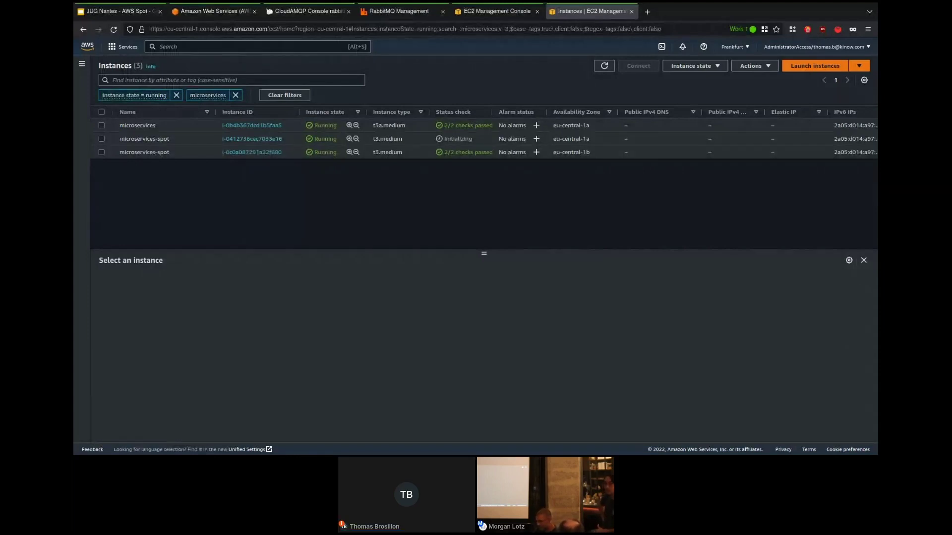
Switch to the cluster manager and check the staging cluster's nodes, followed by the pods in the demo-spot namespace.
key("alt+Tab")
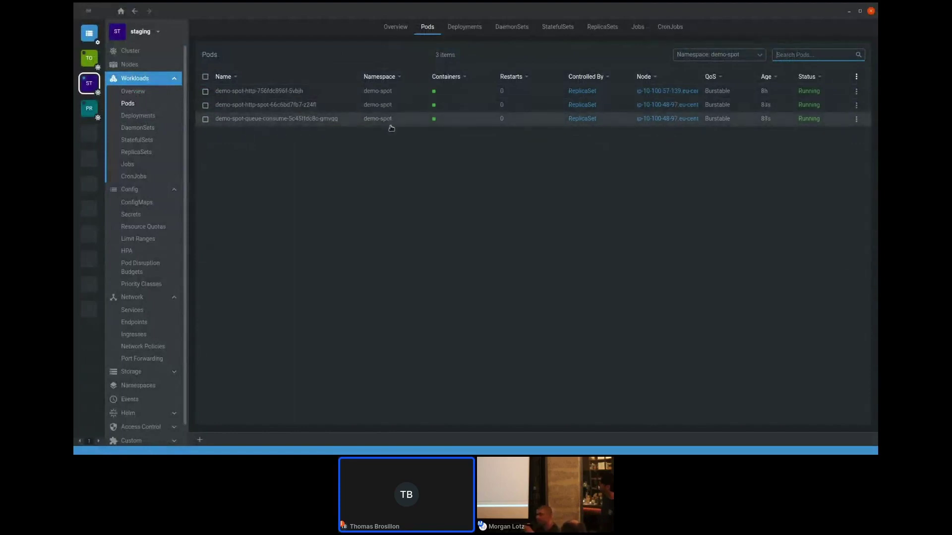
left_click(139, 69)
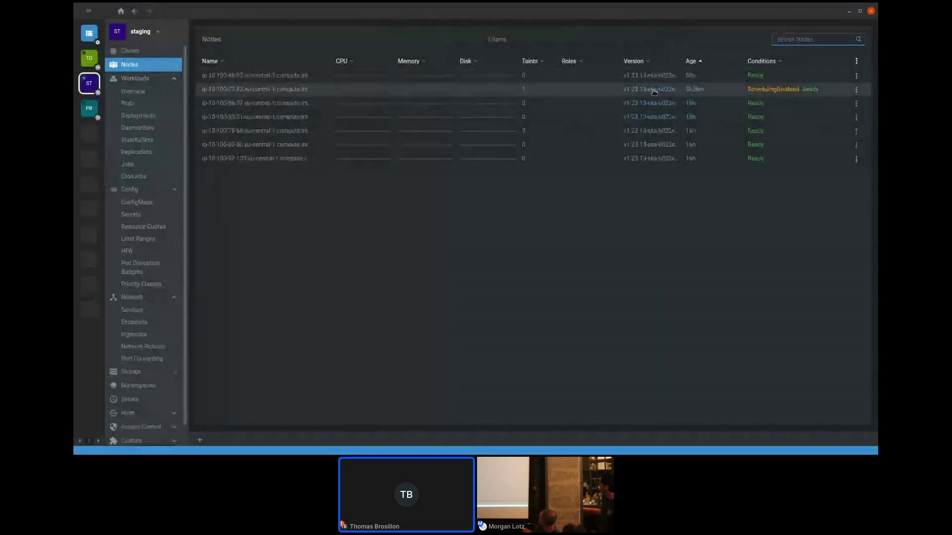
left_click(127, 103)
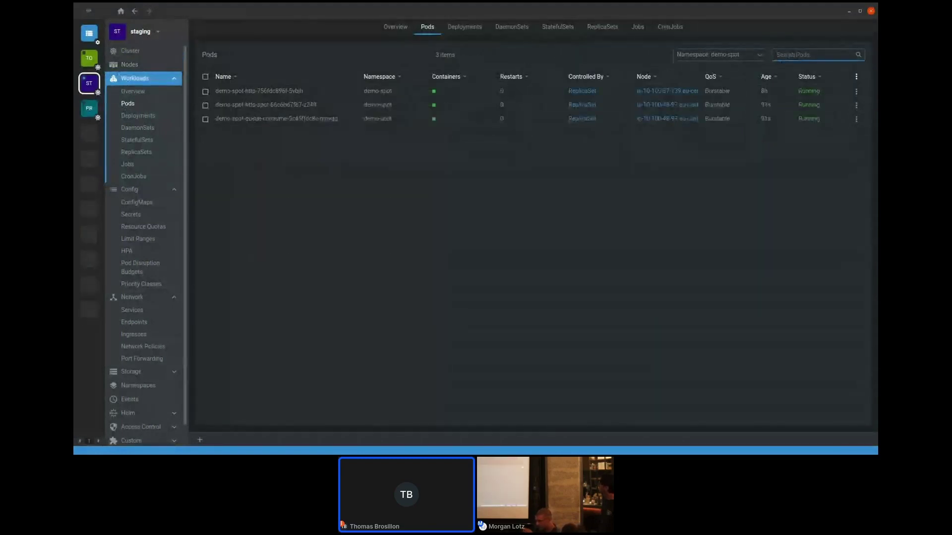
Return to RabbitMQ in the browser and review the demo-spot queue's queued messages and message rates.
key("alt+Tab")
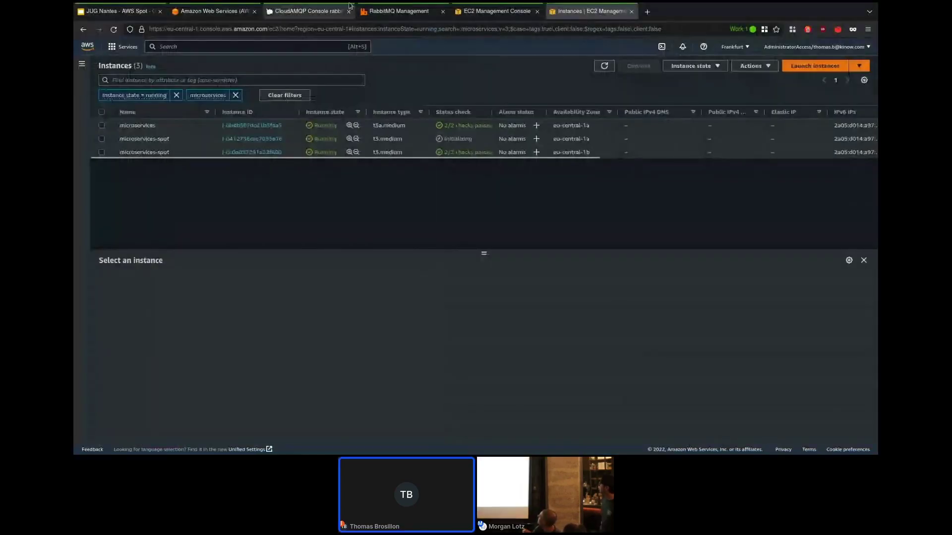
key("ctrl+Page_Up")
key("ctrl+Page_Up")
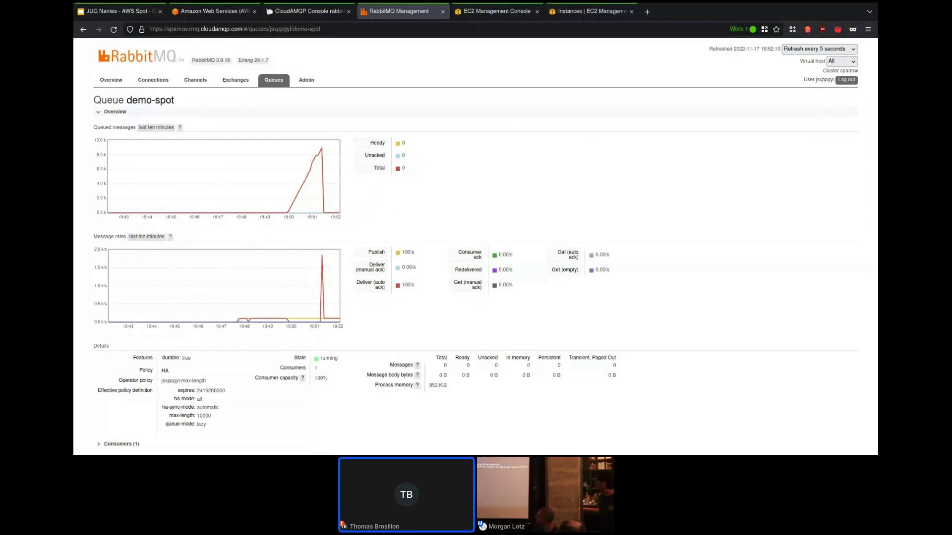
Switch to the terminal and stop the running fortio load test to get its summary.
key("alt+Tab")
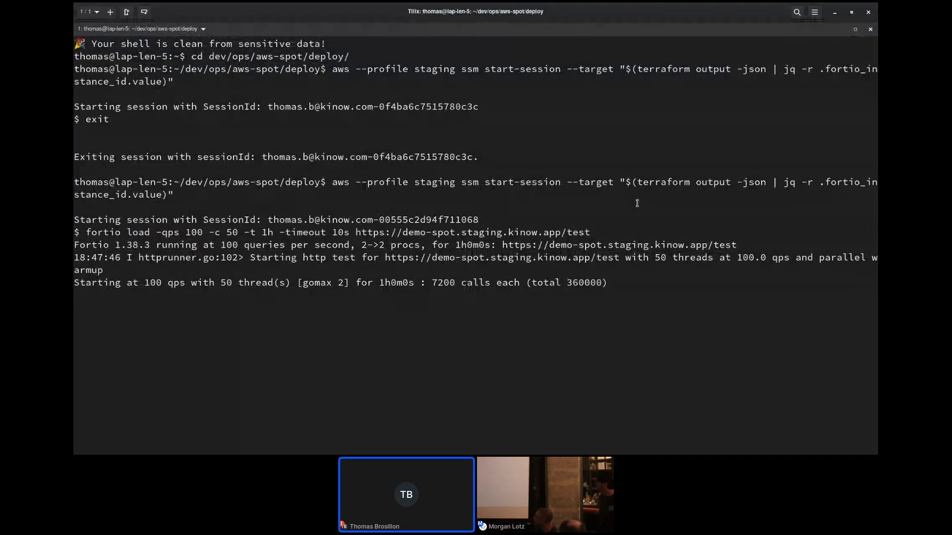
key("ctrl+c")
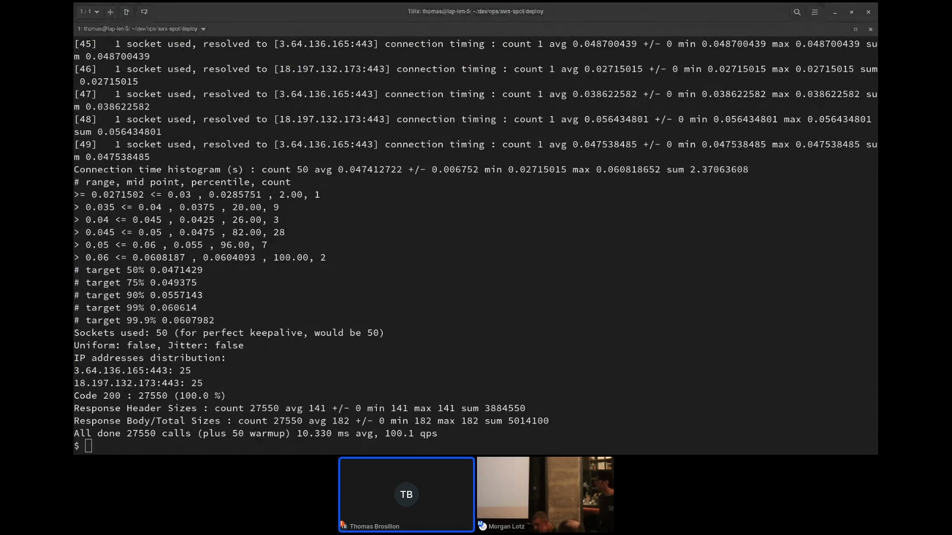
Examine the logs of the demo-spot-http-spot pod in the cluster manager and close the log view.
key("alt+Tab")
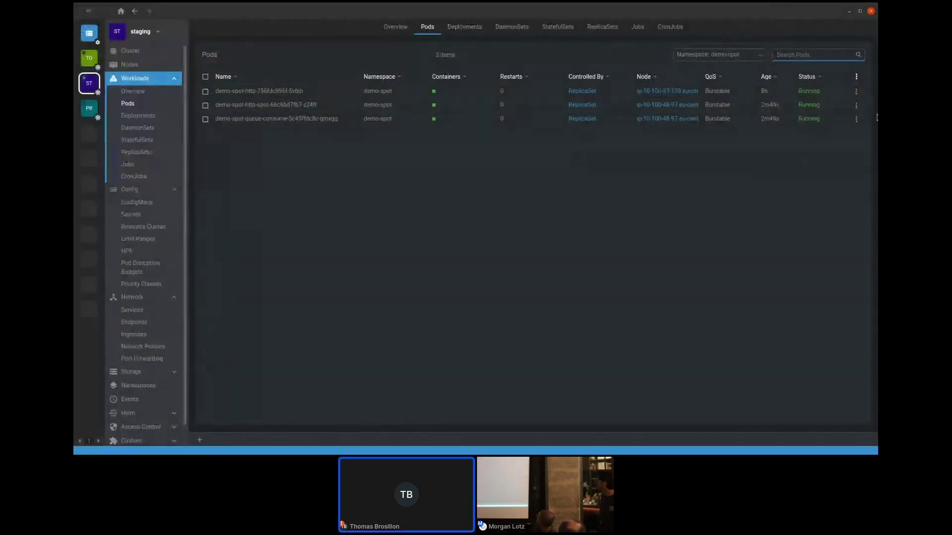
left_click(856, 105)
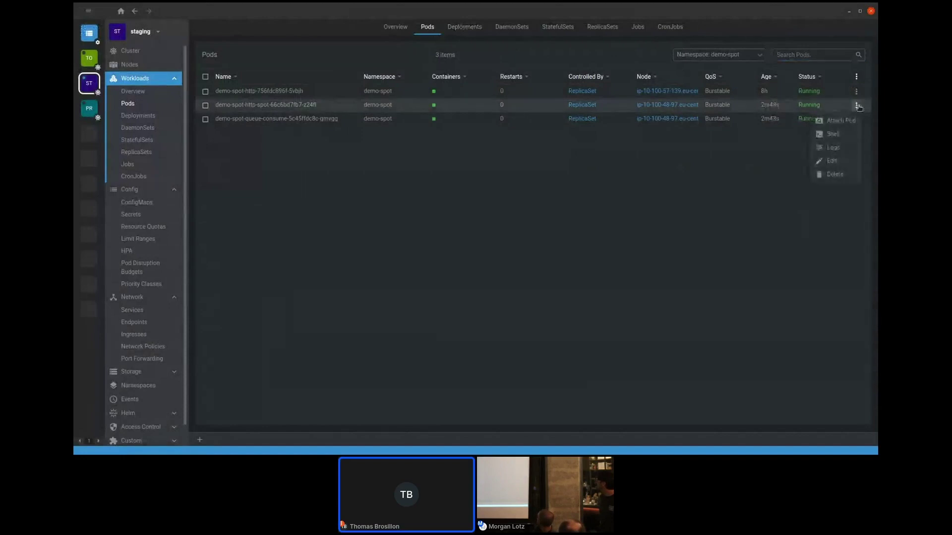
left_click(830, 147)
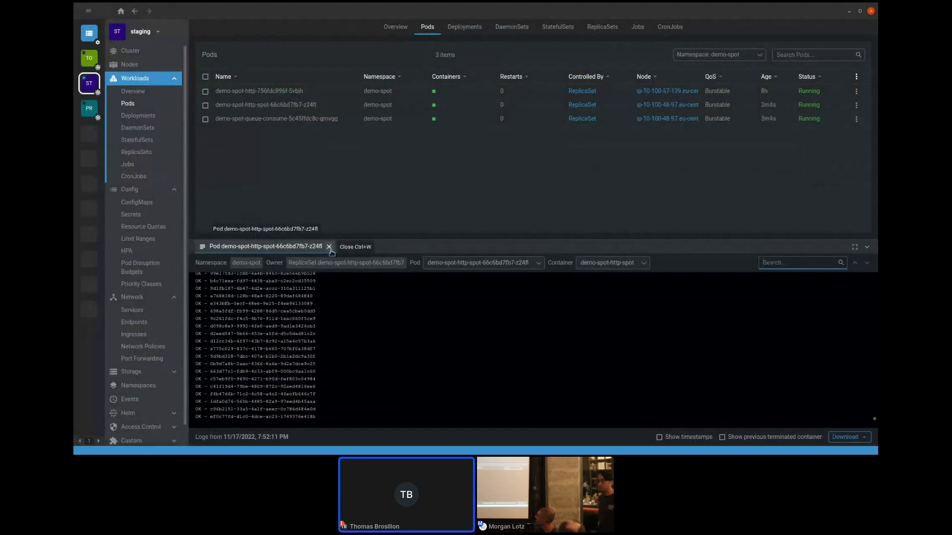
left_click(329, 248)
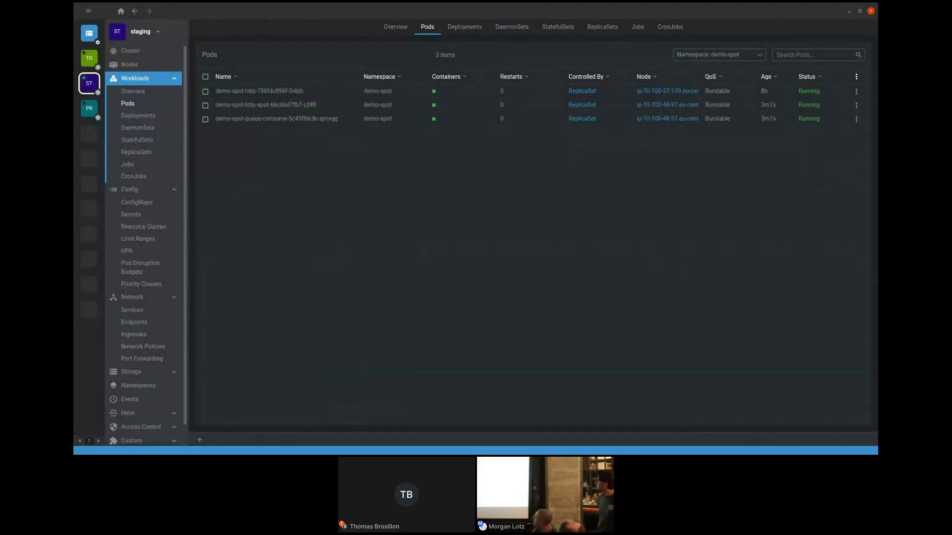
Return to the JUG Nantes AWS Spot slides in the browser and present the k8s cluster diagram full screen.
key("alt+Tab")
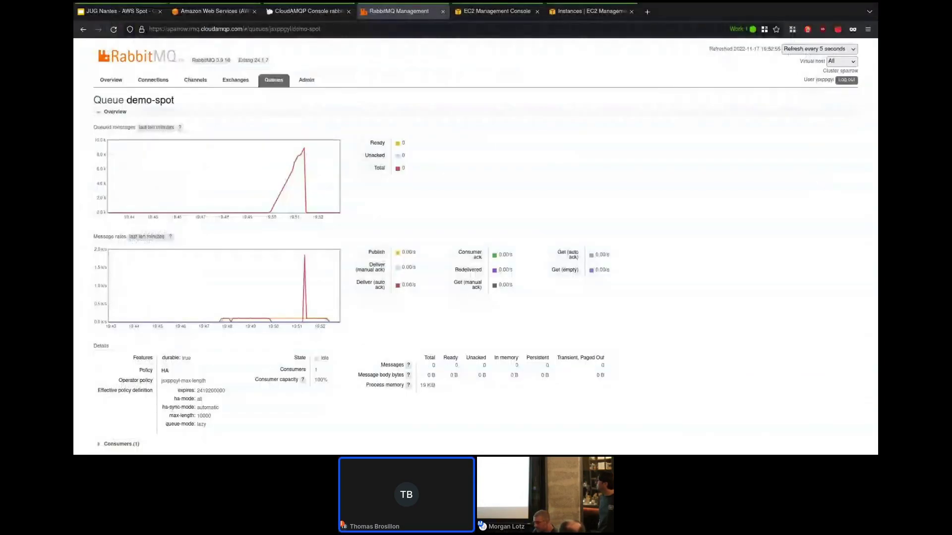
left_click(89, 9)
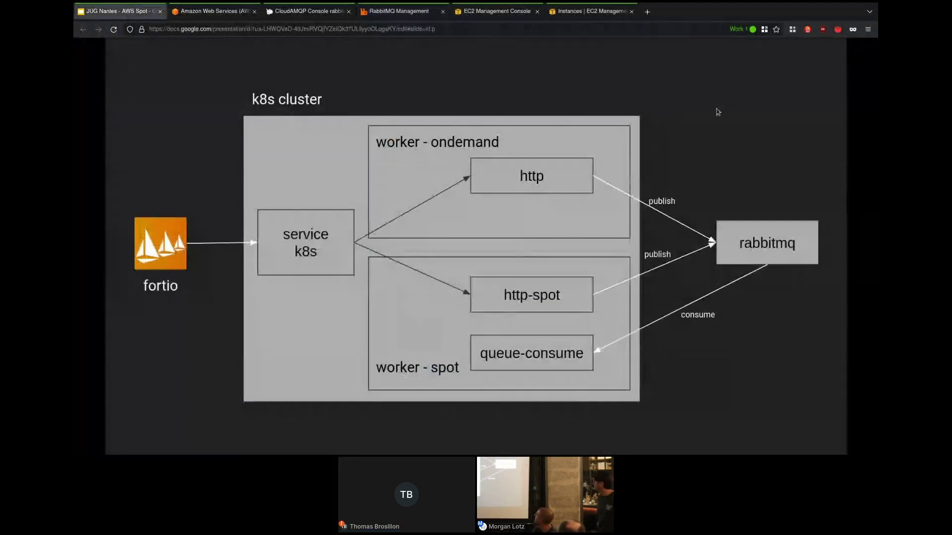
key("ctrl+F5")
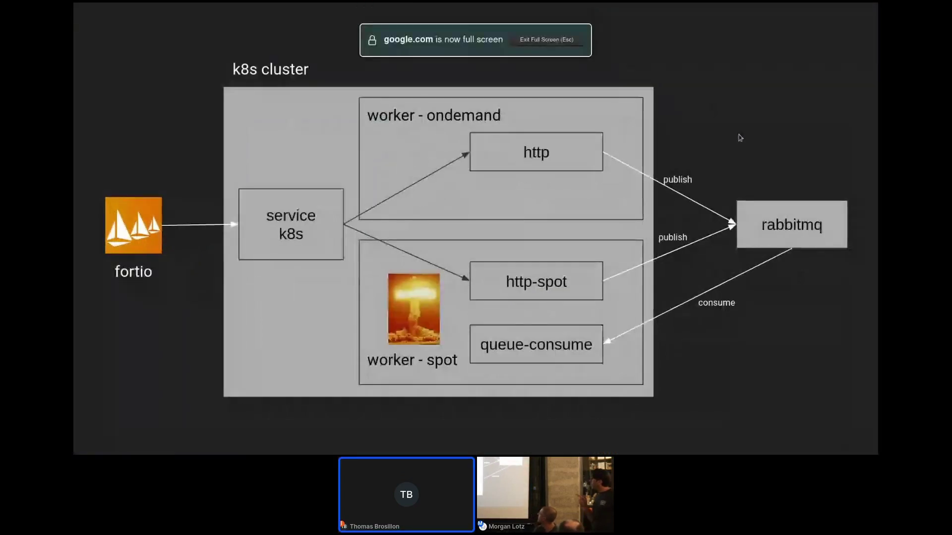